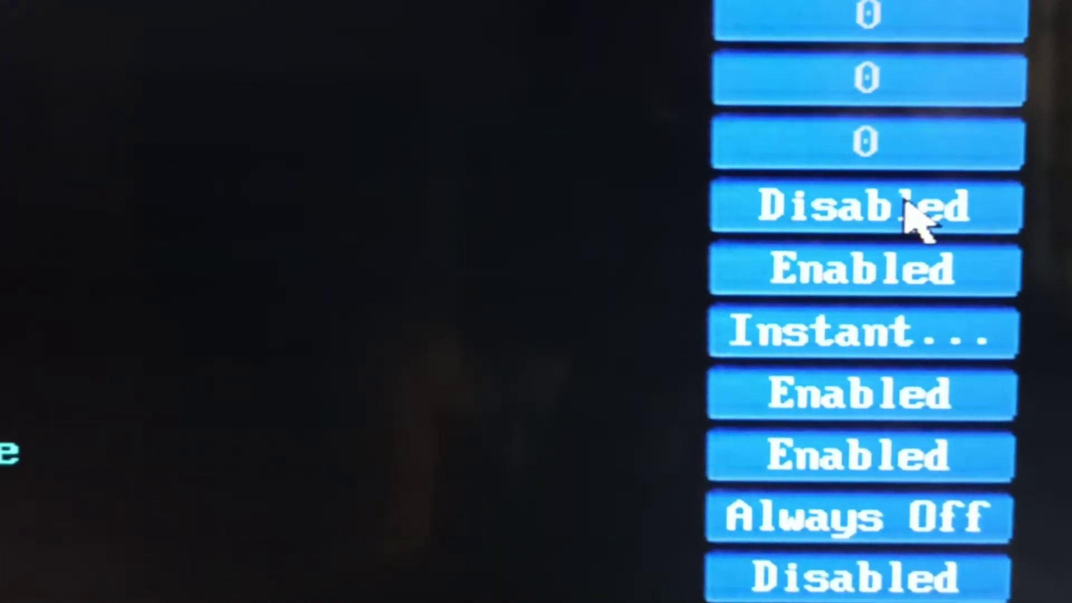
Change the ErP setting under Power Management to Enabled and confirm the choice.
left_click(921, 191)
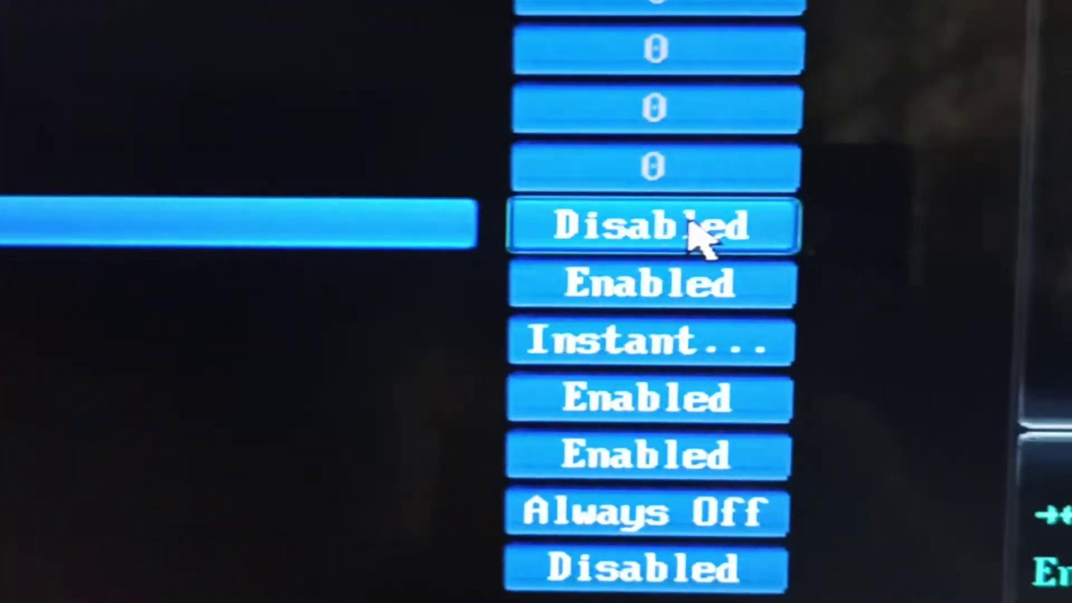
left_click(699, 239)
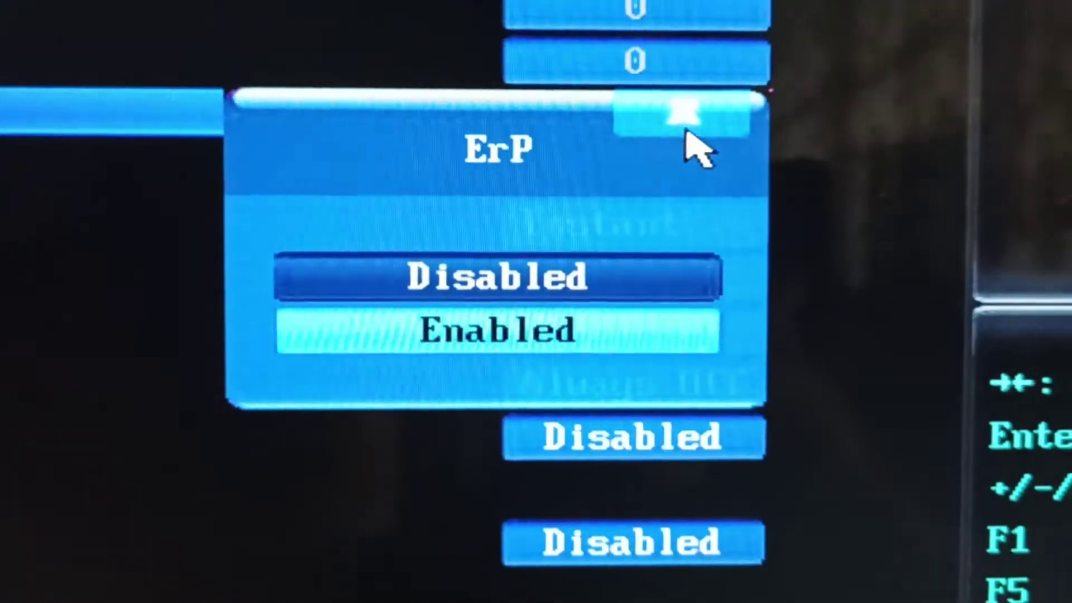
left_click(695, 138)
left_click(662, 113)
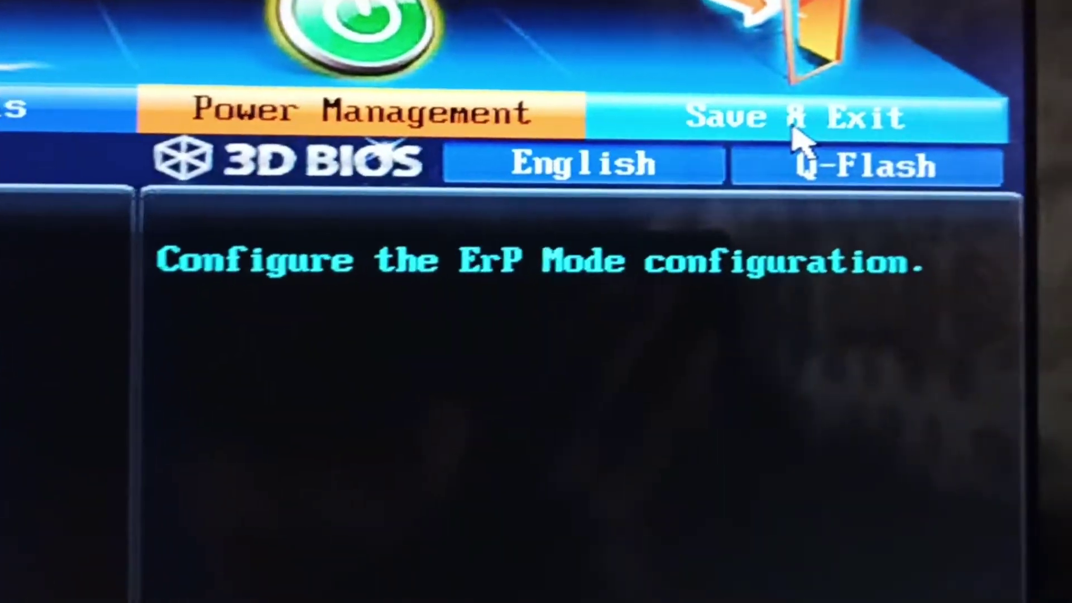
Choose Save & Exit Setup from the Save & Exit page to bring up the save confirmation.
left_click(796, 117)
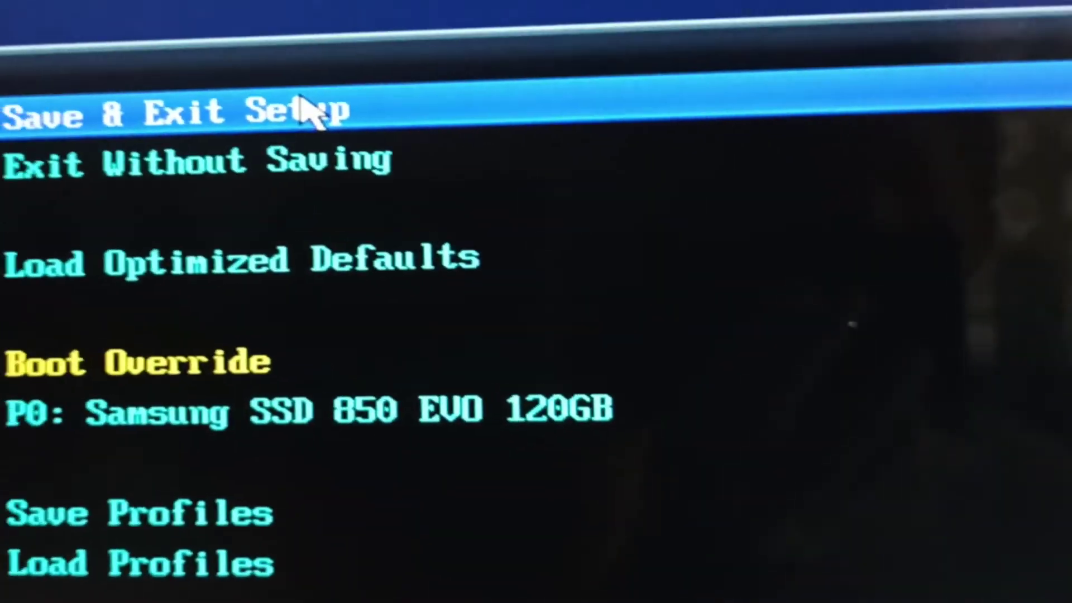
left_click(197, 76)
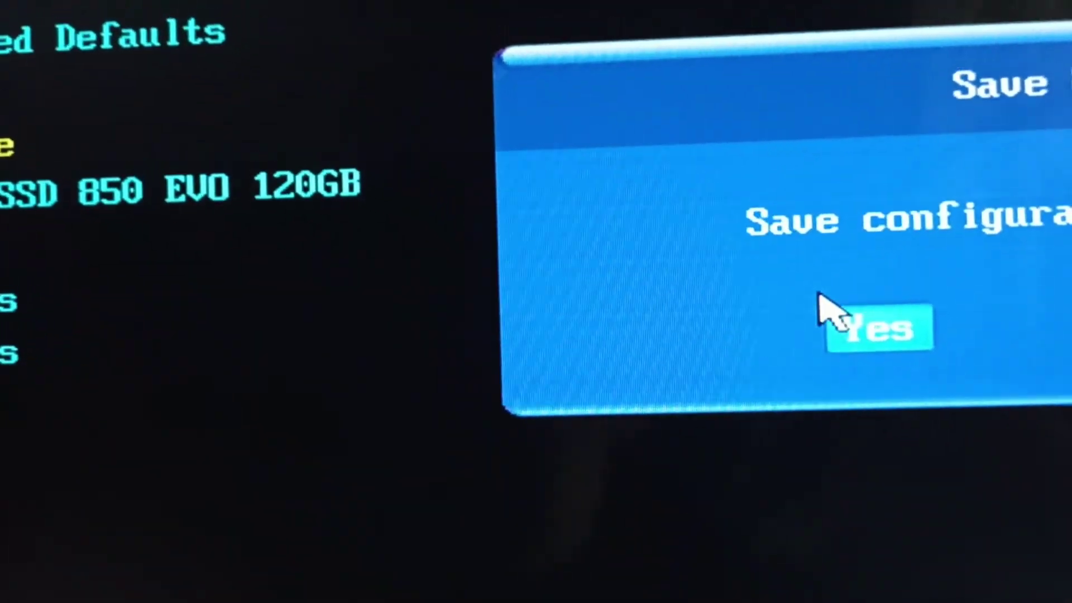